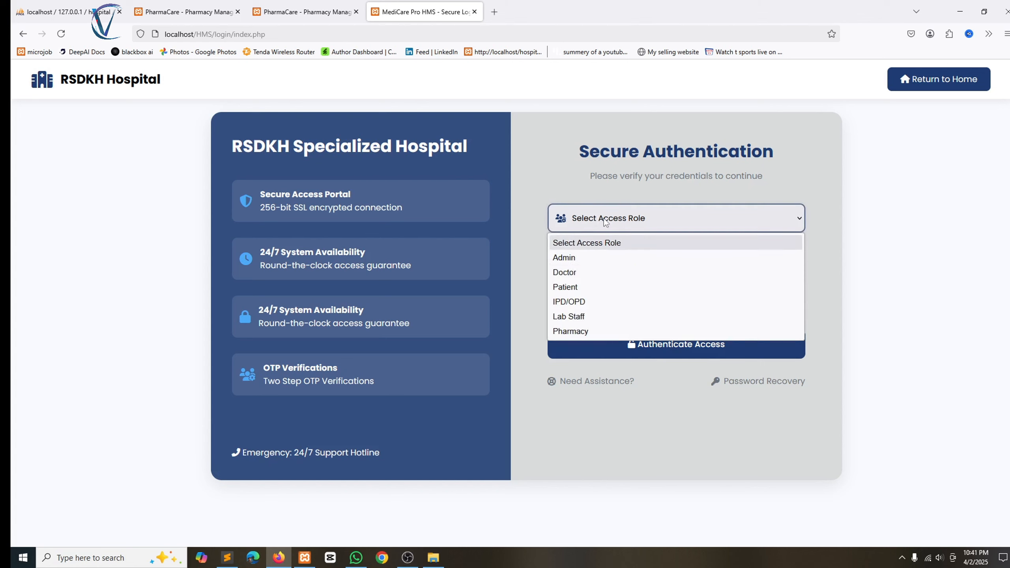
Sign in to RSDKH Hospital under the Pharmacy role with the access ID and passcode.
{"action": "left_click", "coordinate": [604, 331]}
{"action": "key", "text": "Return"}
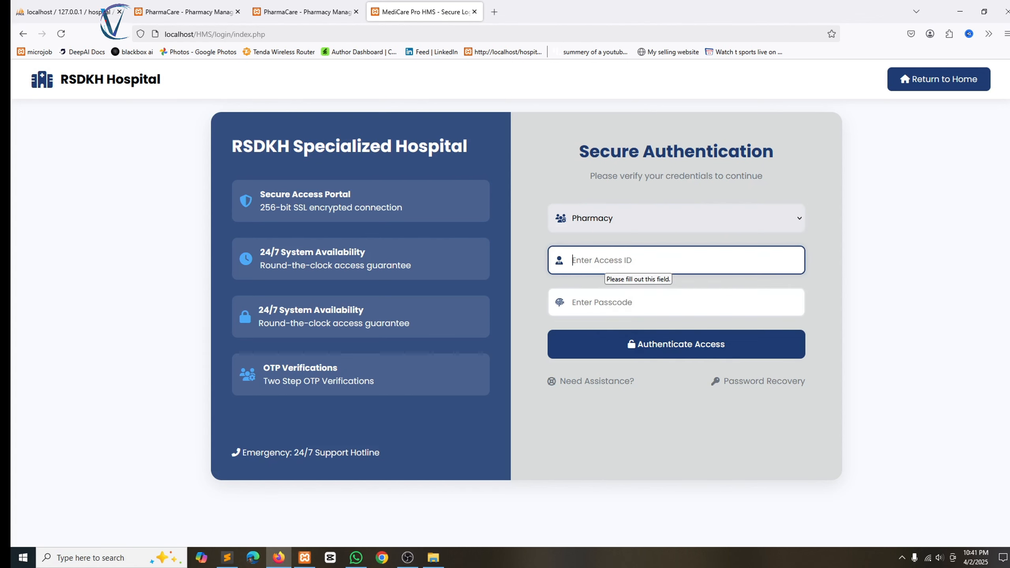
{"action": "type", "text": "•"}
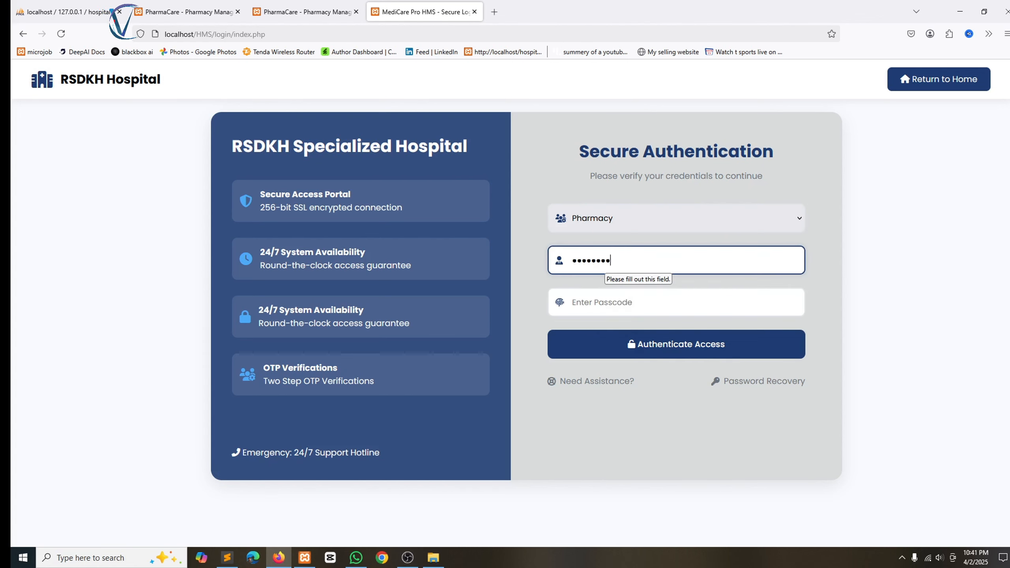
{"action": "key", "text": "Tab"}
{"action": "type", "text": "•"}
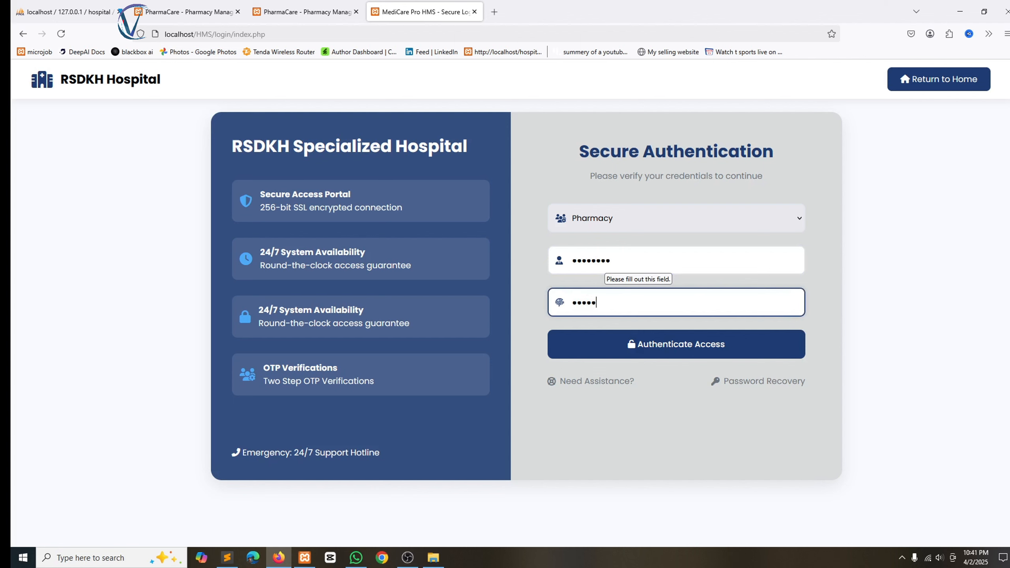
{"action": "type", "text": "••••"}
{"action": "left_click", "coordinate": [647, 344]}
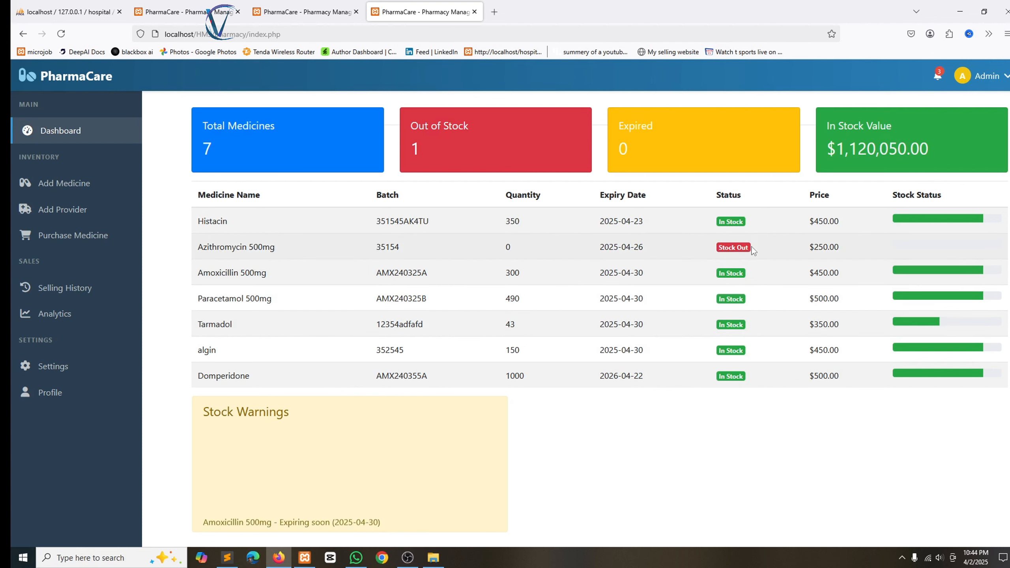
Open the Add Medicine form from the Inventory sidebar.
{"action": "left_click", "coordinate": [68, 185]}
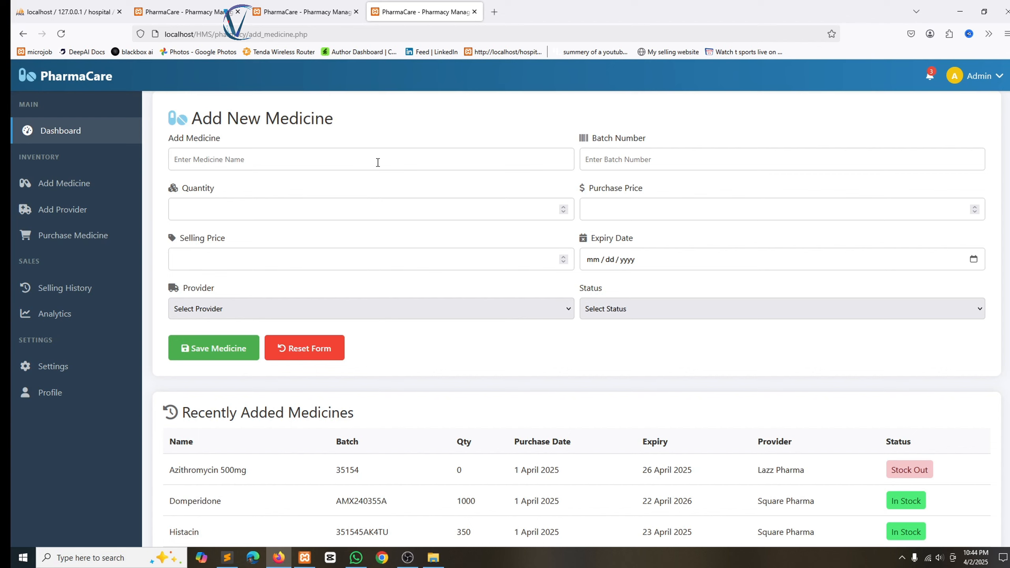
Enter Ciprofloxacin 500 mg, batch MBA23242005B, quantity 300, purchase price 500, selling price 600.
{"action": "left_click", "coordinate": [254, 160]}
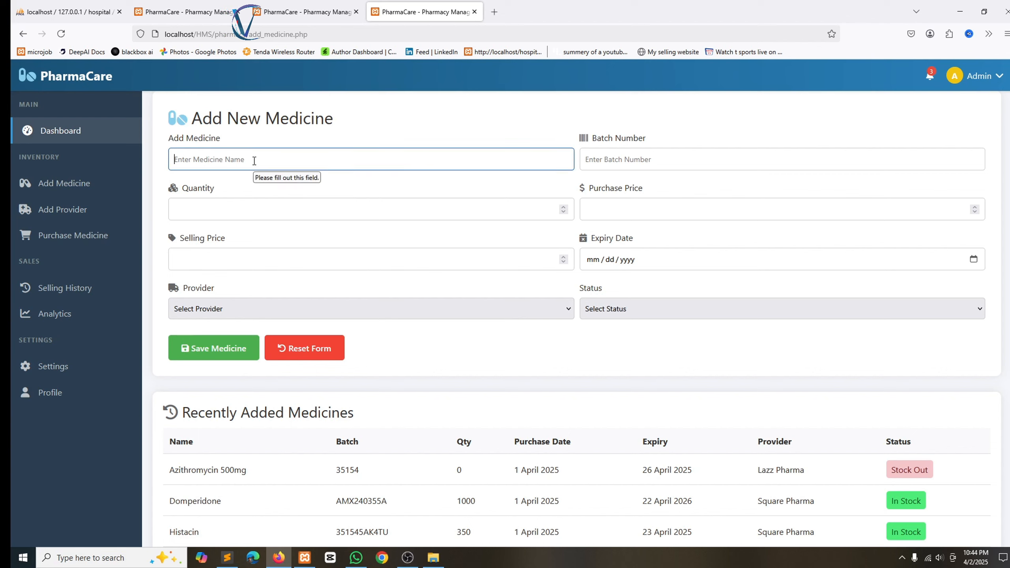
{"action": "type", "text": "Ciprofloxacin 5"}
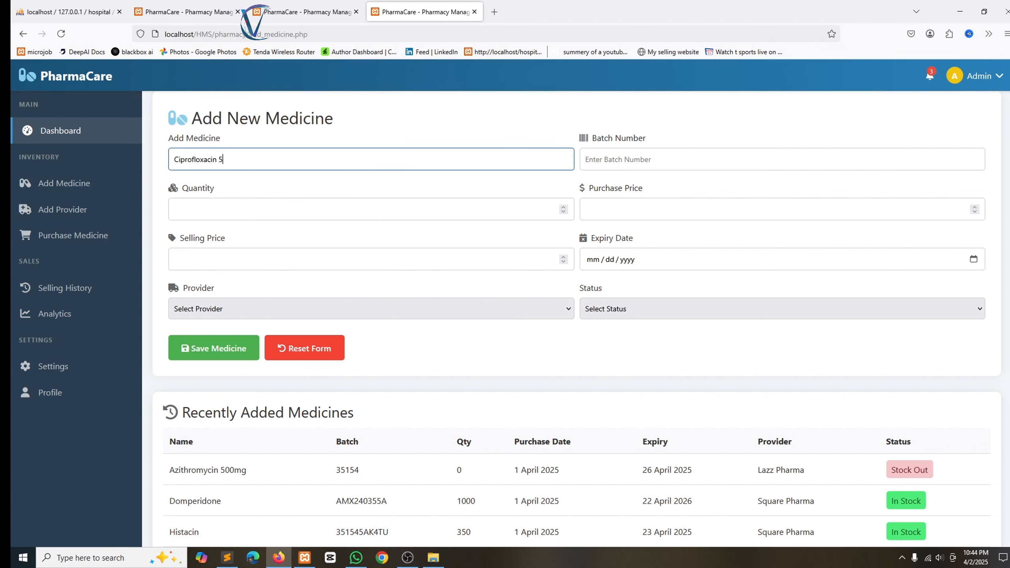
{"action": "type", "text": "00"}
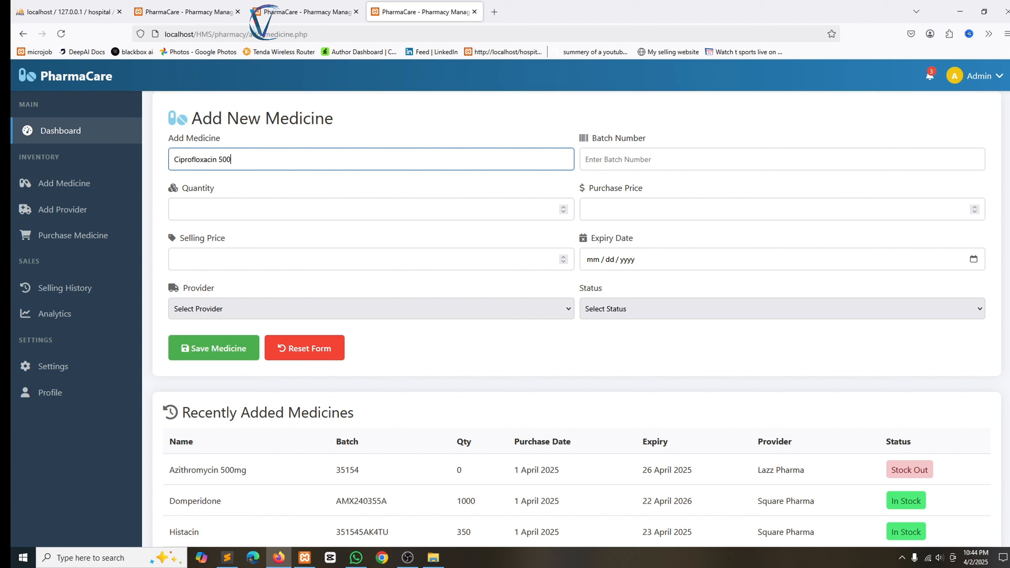
{"action": "type", "text": " mg"}
{"action": "left_click", "coordinate": [601, 153]}
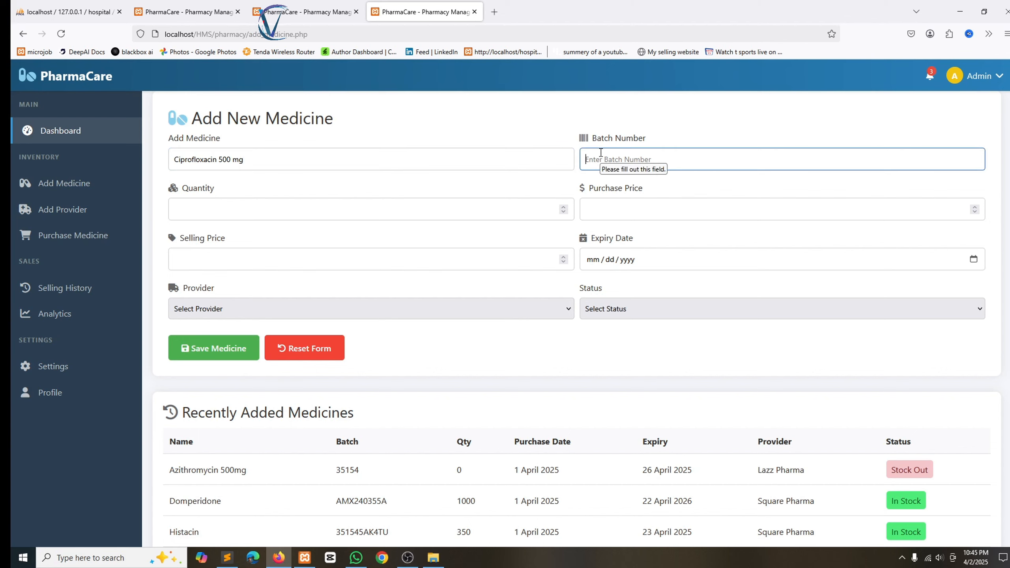
{"action": "type", "text": "MBA23242005B"}
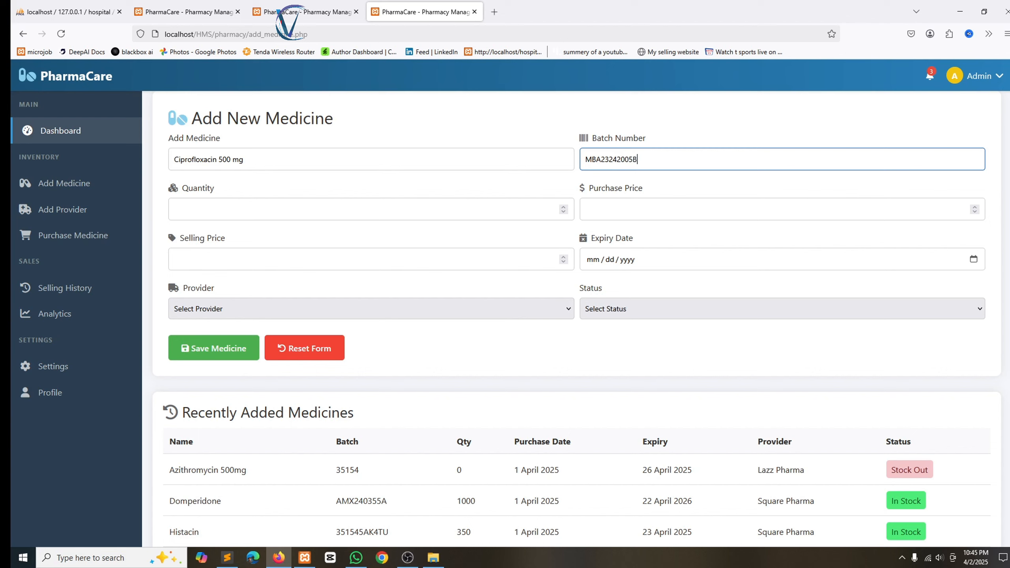
{"action": "left_click", "coordinate": [246, 213]}
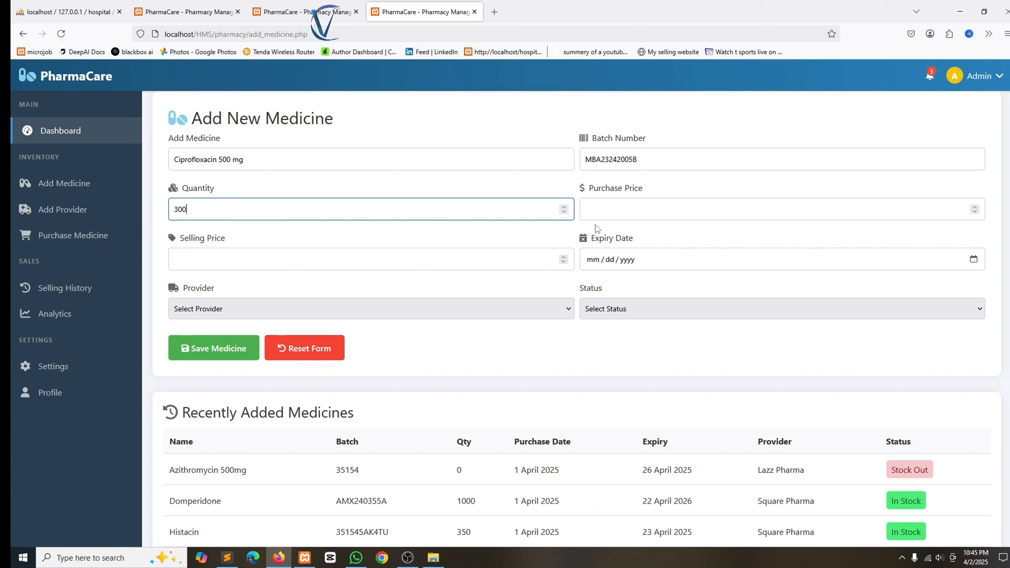
{"action": "left_click", "coordinate": [607, 211]}
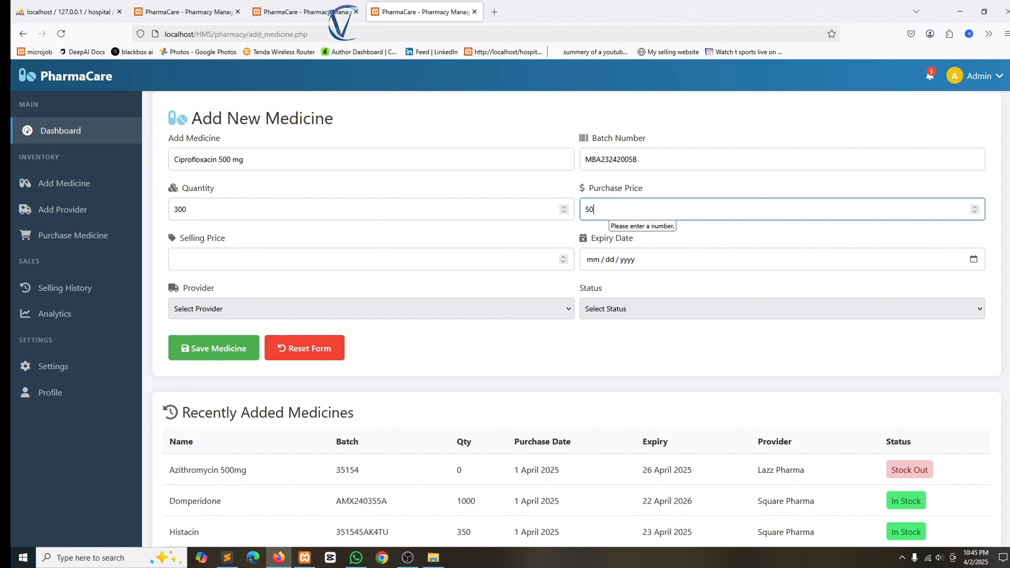
{"action": "left_click", "coordinate": [225, 259]}
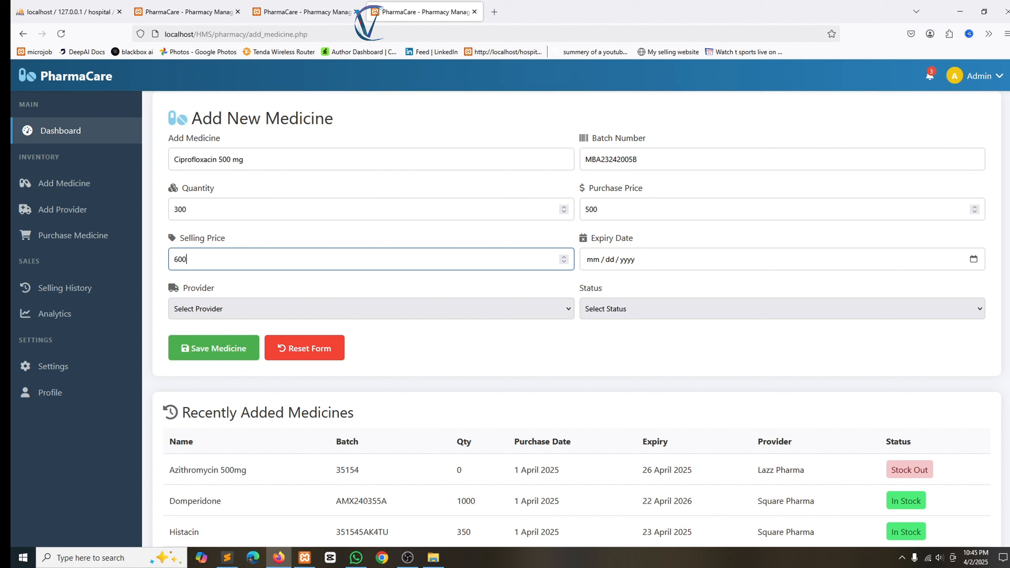
{"action": "left_click", "coordinate": [973, 259]}
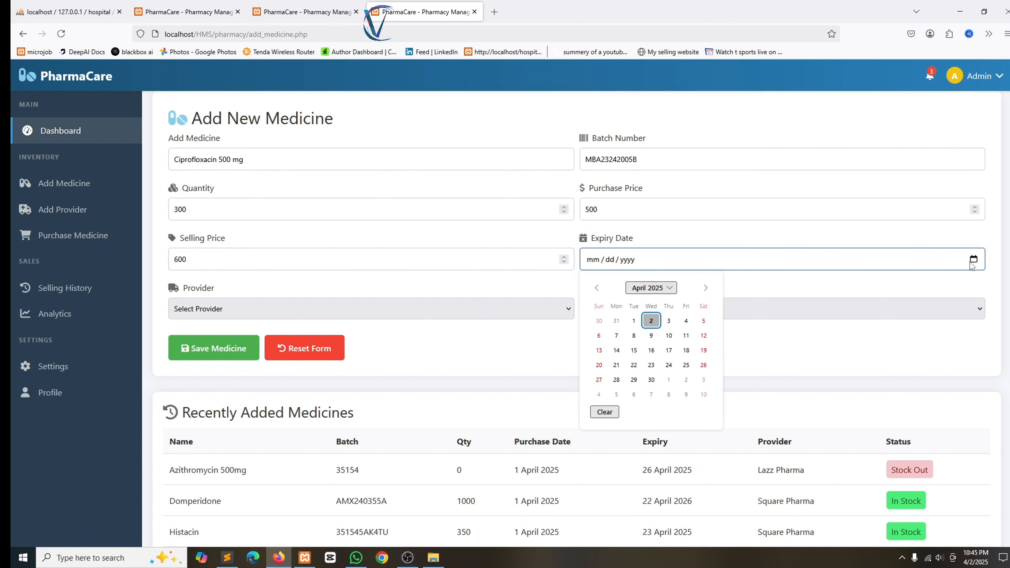
Set expiry to 14 April 2027, provider Lazz Pharma, and status In Stock.
{"action": "left_click", "coordinate": [706, 288]}
{"action": "left_click", "coordinate": [664, 289]}
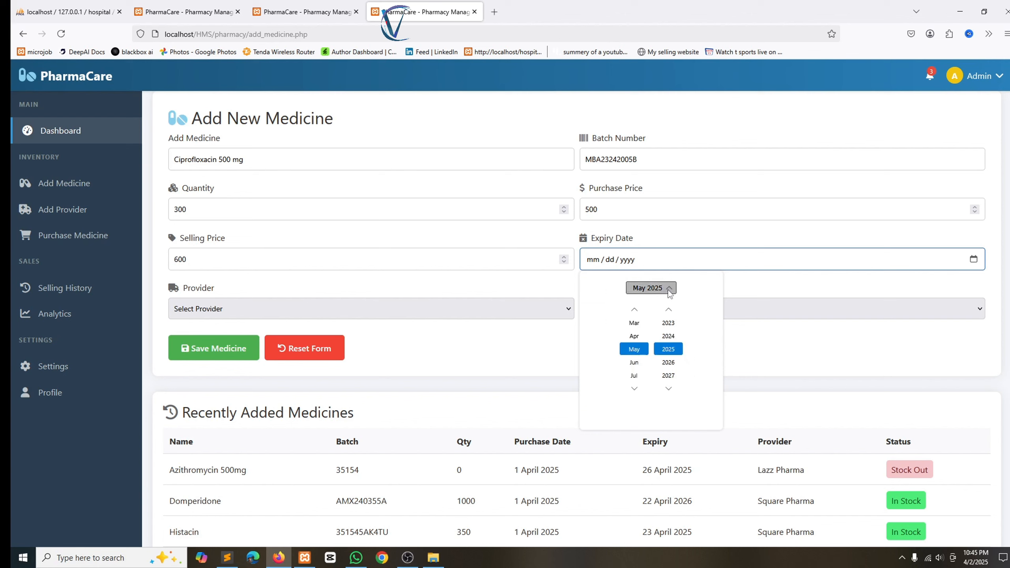
{"action": "left_click", "coordinate": [669, 376]}
{"action": "left_click", "coordinate": [766, 356]}
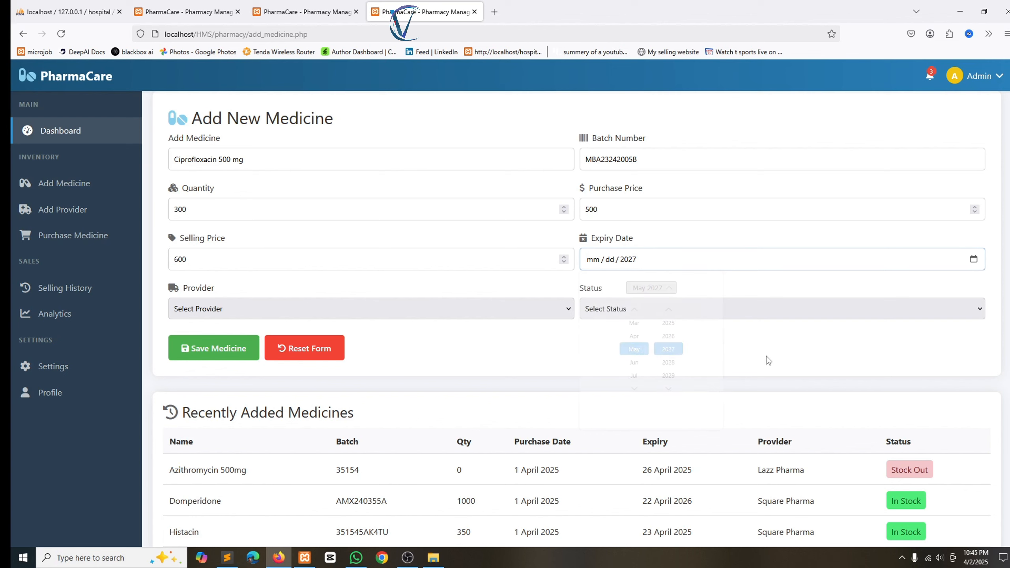
{"action": "left_click", "coordinate": [352, 309]}
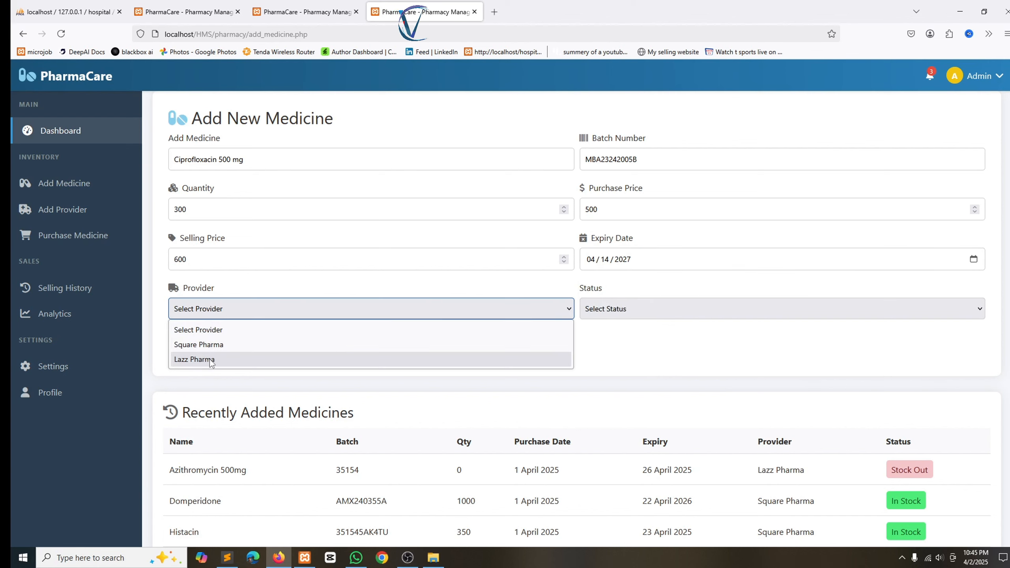
{"action": "left_click", "coordinate": [351, 358]}
{"action": "left_click", "coordinate": [628, 314]}
{"action": "left_click", "coordinate": [618, 347]}
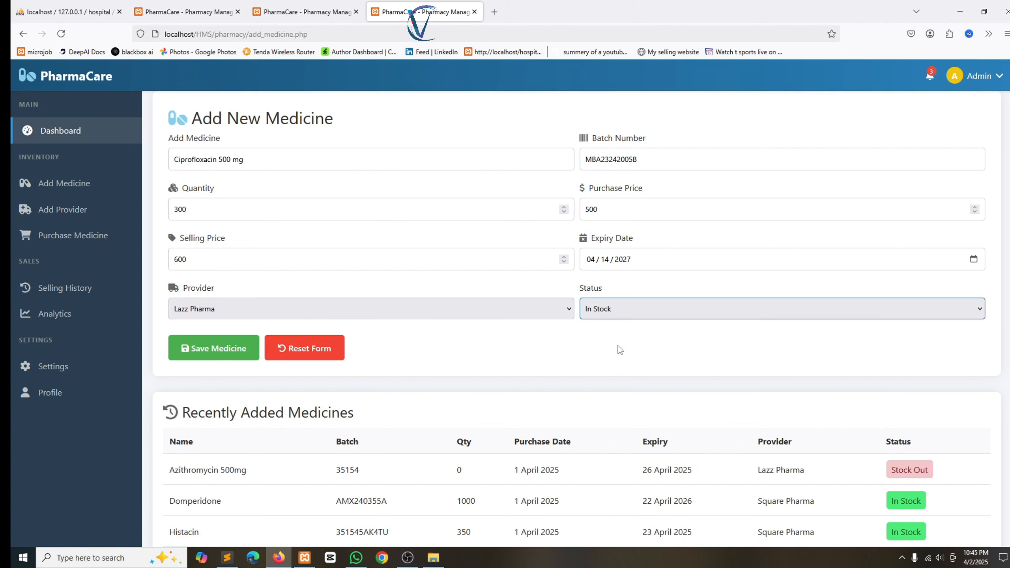
Save the medicine and check it tops Recently Added Medicines.
{"action": "left_click", "coordinate": [519, 357]}
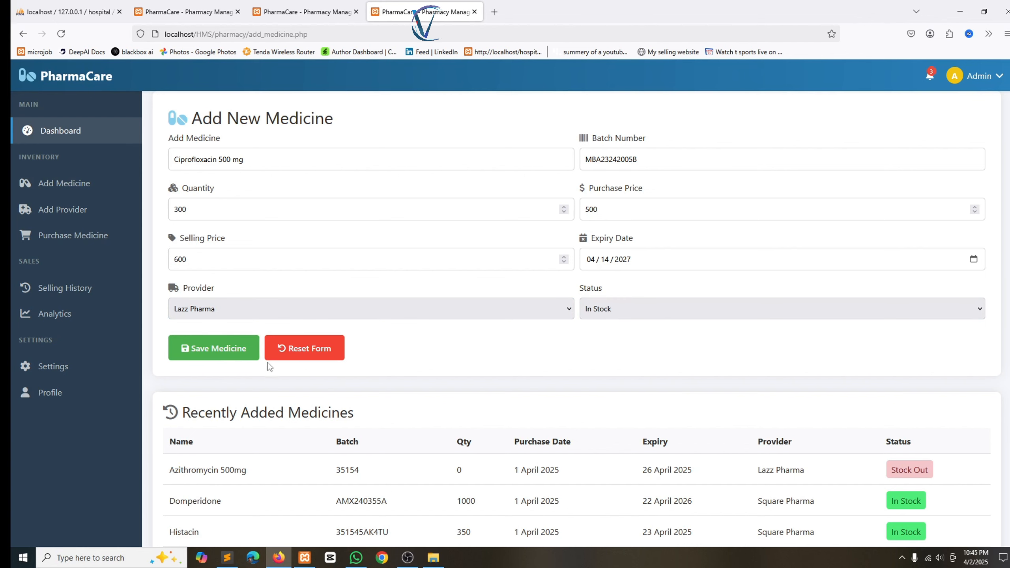
{"action": "left_click", "coordinate": [200, 352]}
{"action": "left_click", "coordinate": [589, 320]}
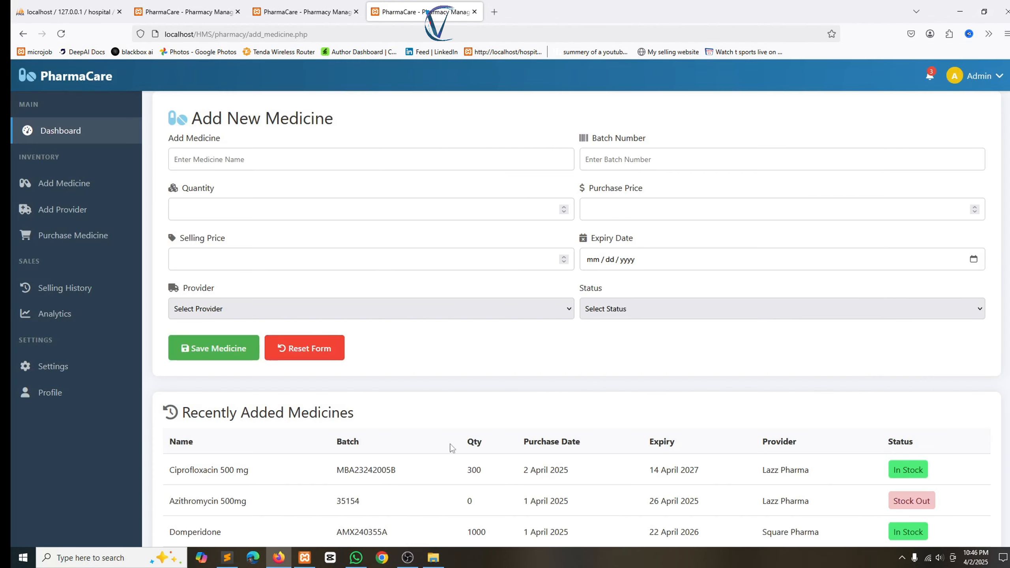
{"action": "left_click_drag", "start_coordinate": [168, 470], "coordinate": [781, 477]}
{"action": "left_click", "coordinate": [954, 380]}
{"action": "scroll", "coordinate": [576, 359], "scroll_direction": "down", "scroll_amount": 4}
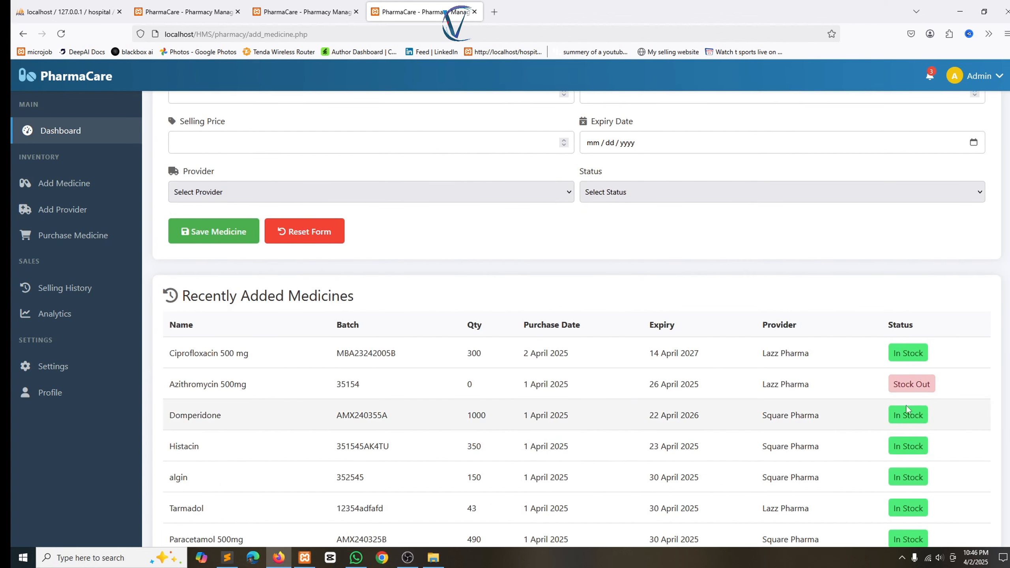
Fill the medicine form fields with throwaway test text.
{"action": "type", "text": "adfasdfasdf"}
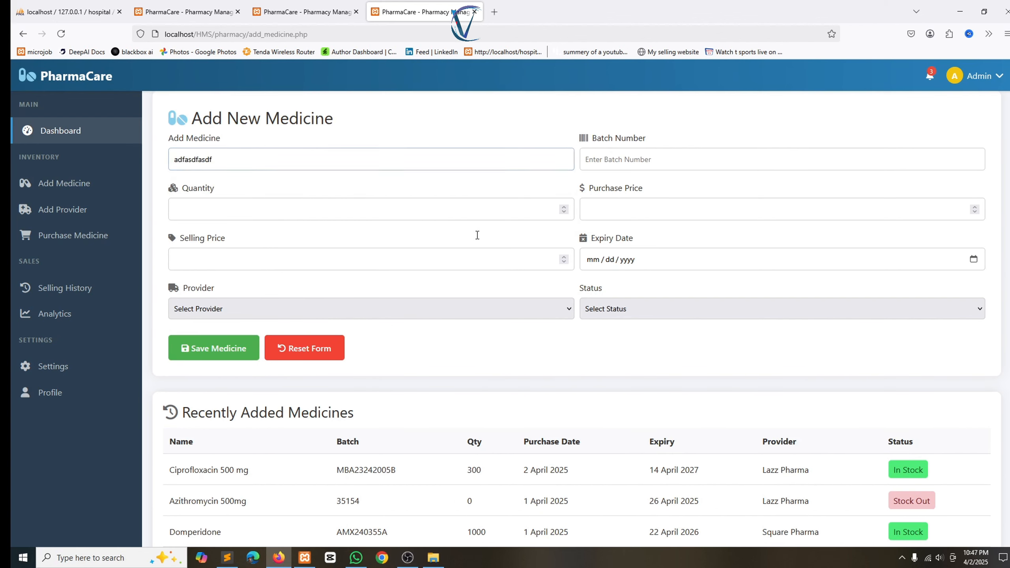
{"action": "left_click", "coordinate": [395, 216]}
{"action": "type", "text": "hdffghdgfh"}
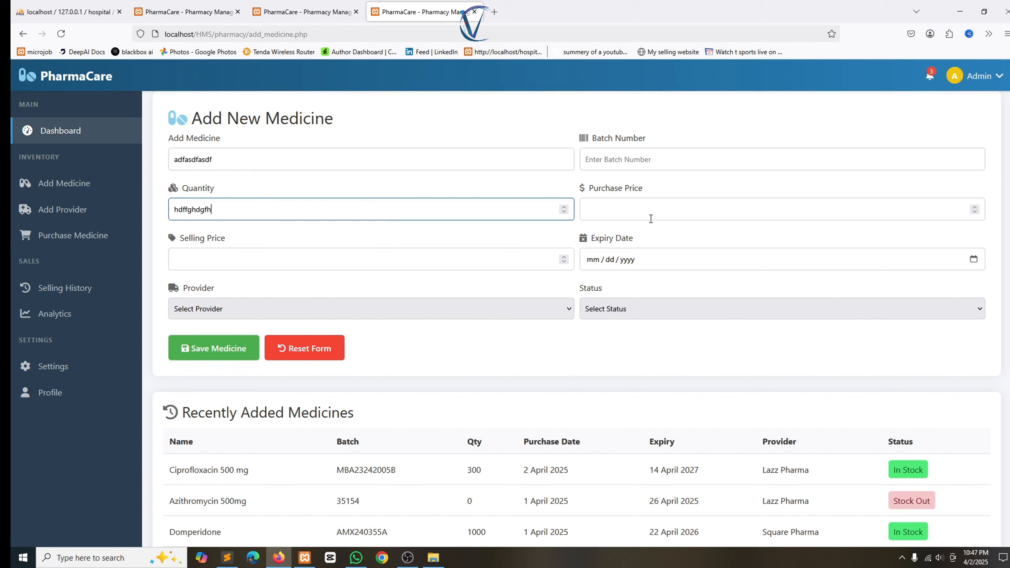
{"action": "left_click", "coordinate": [638, 215]}
{"action": "type", "text": "dfghdfgh"}
{"action": "left_click", "coordinate": [417, 380]}
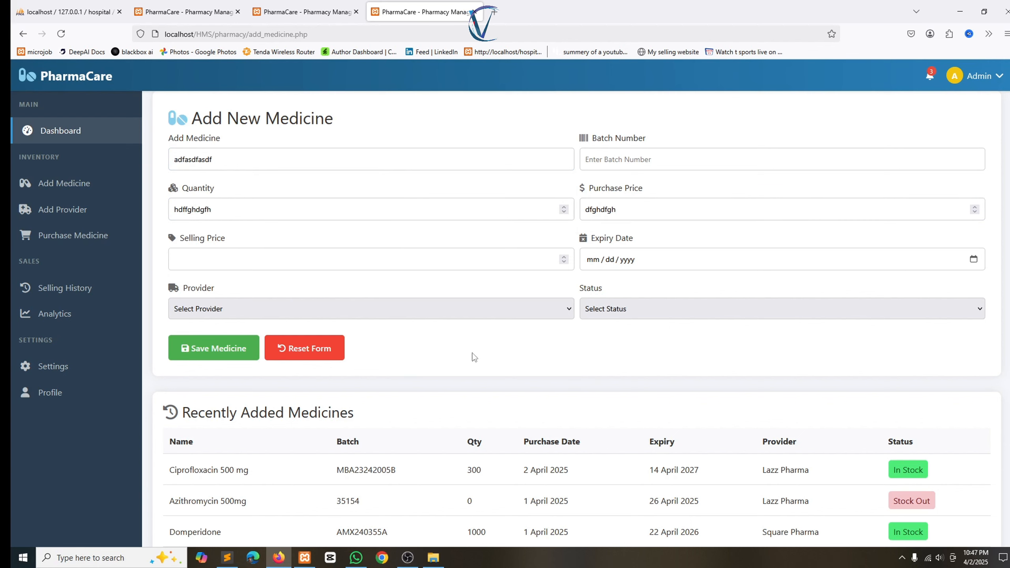
{"action": "left_click", "coordinate": [379, 264]}
{"action": "type", "text": "dfghdfgh"}
Reset the form and go to the Medication Purchase Entry page.
{"action": "left_click", "coordinate": [346, 327]}
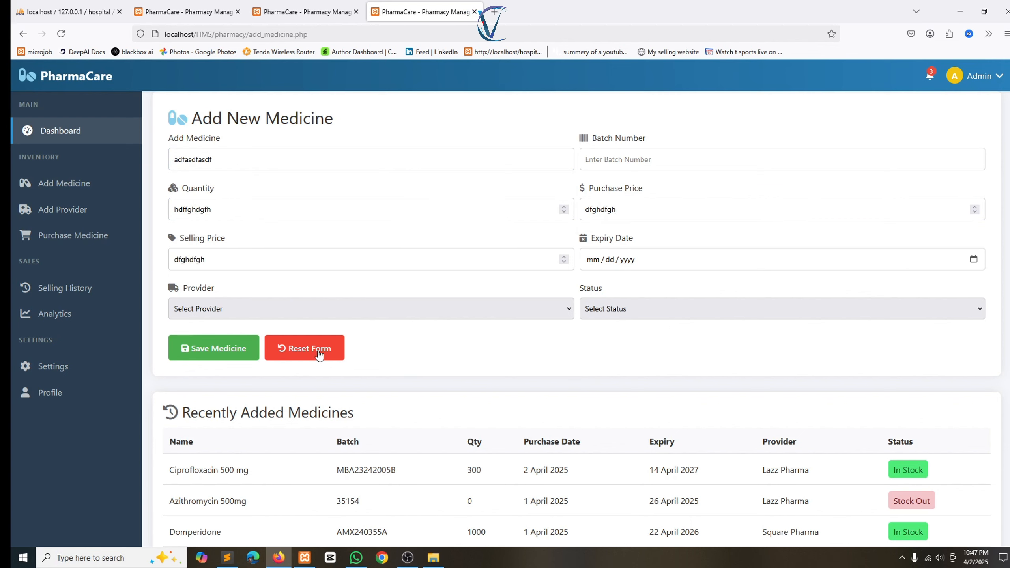
{"action": "left_click", "coordinate": [321, 353]}
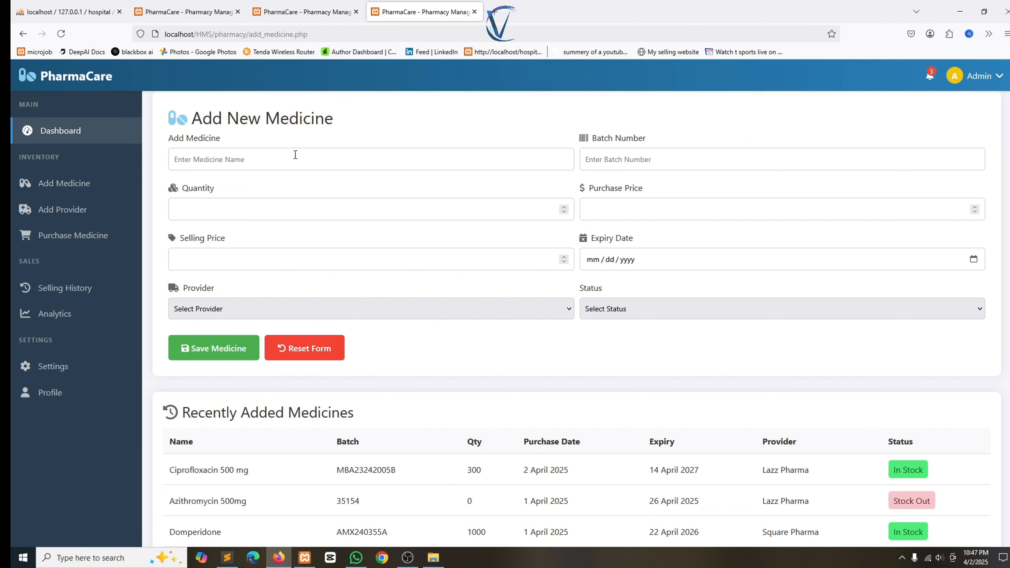
{"action": "left_click", "coordinate": [70, 236]}
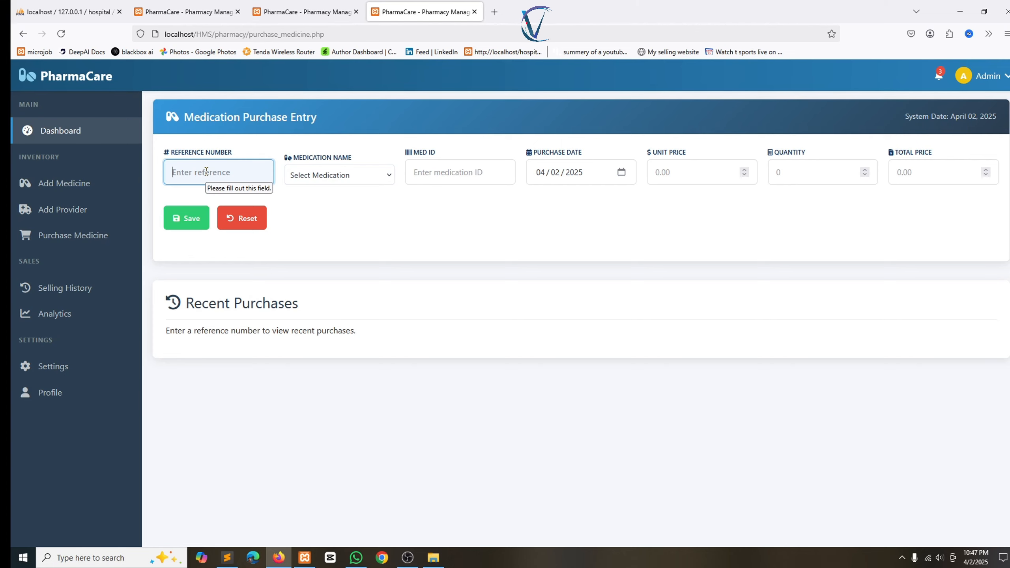
Save a purchase of 14 Ciprofloxacin 500 mg at $2.00 under reference 112233556.
{"action": "type", "text": "11223355"}
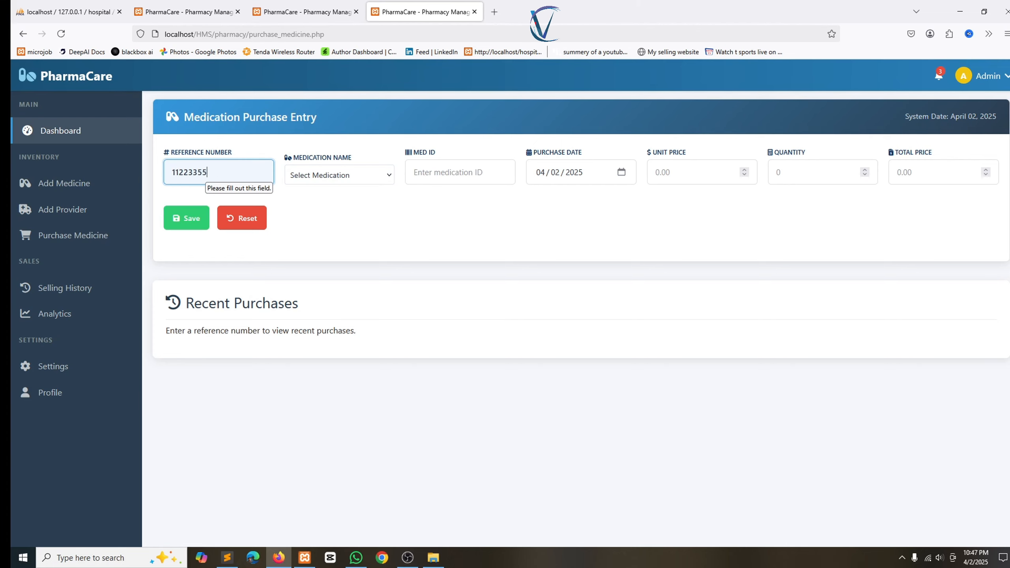
{"action": "type", "text": "6"}
{"action": "left_click", "coordinate": [330, 175]}
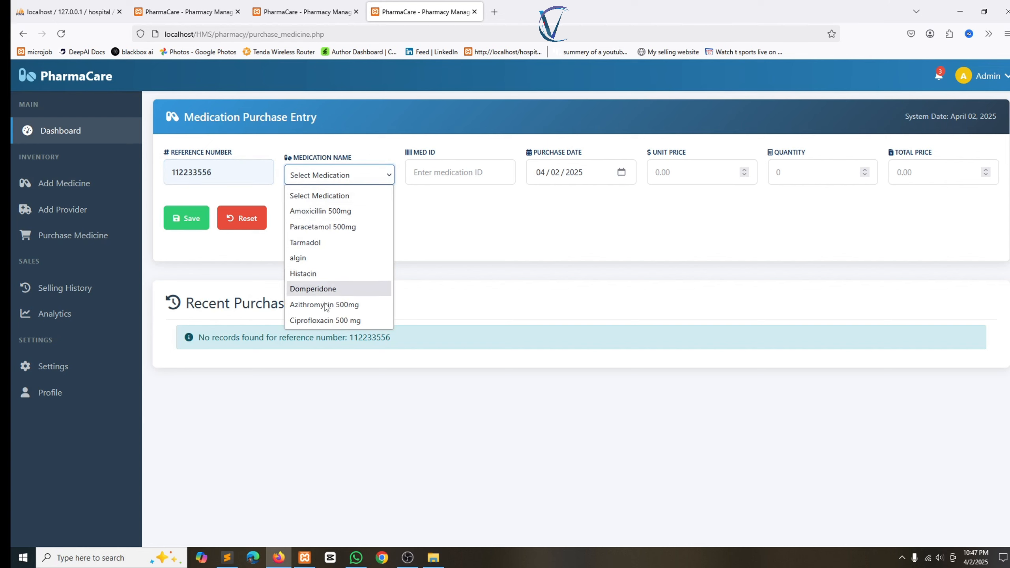
{"action": "left_click", "coordinate": [326, 320]}
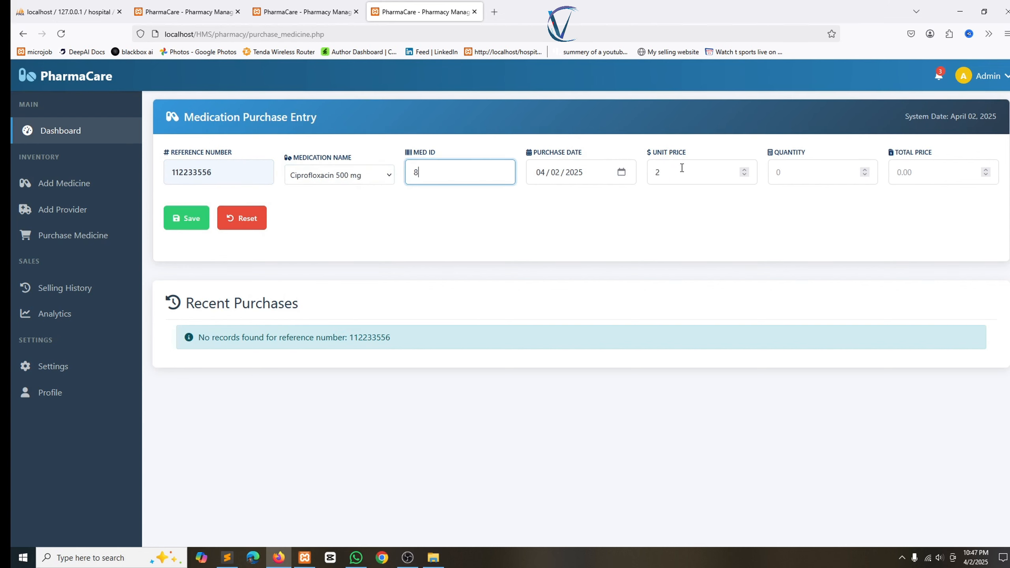
{"action": "left_click", "coordinate": [672, 178]}
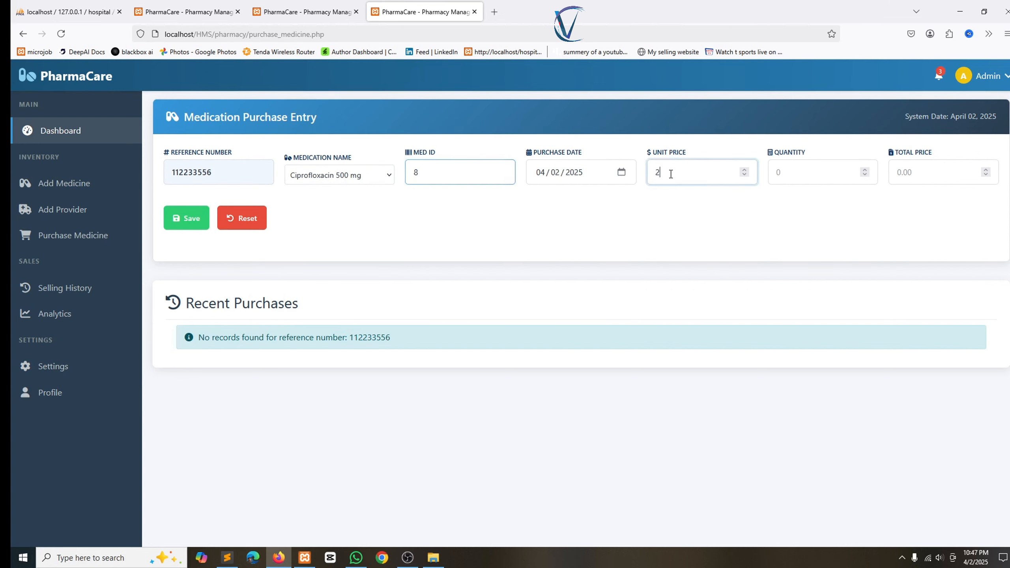
{"action": "left_click", "coordinate": [807, 175]}
{"action": "type", "text": "15"}
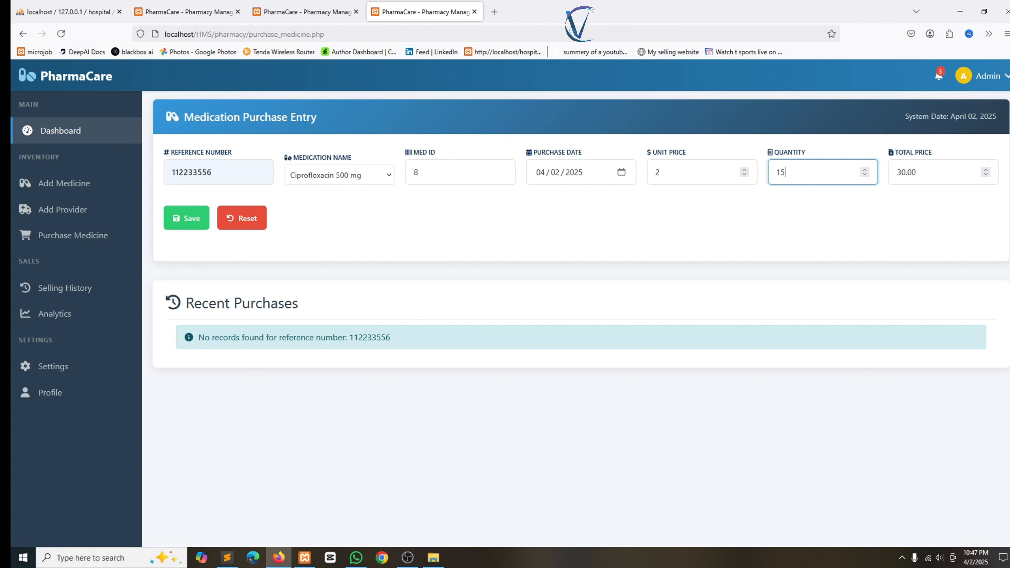
{"action": "key", "text": "BackSpace"}
{"action": "key", "text": "BackSpace"}
{"action": "type", "text": "14"}
{"action": "left_click", "coordinate": [187, 218]}
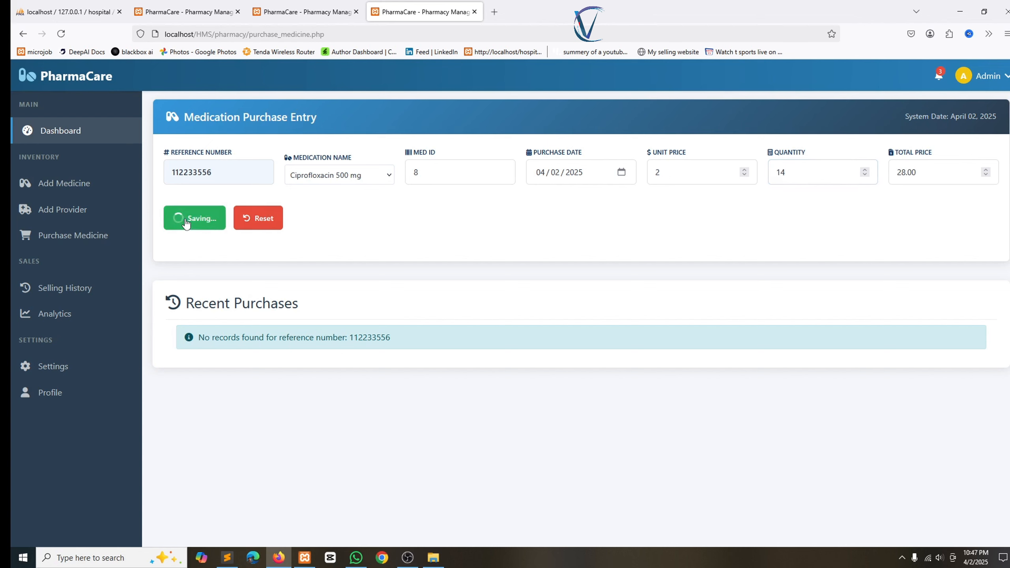
Save a purchase of 10 Domperidone at $1.00 each.
{"action": "left_click", "coordinate": [326, 183]}
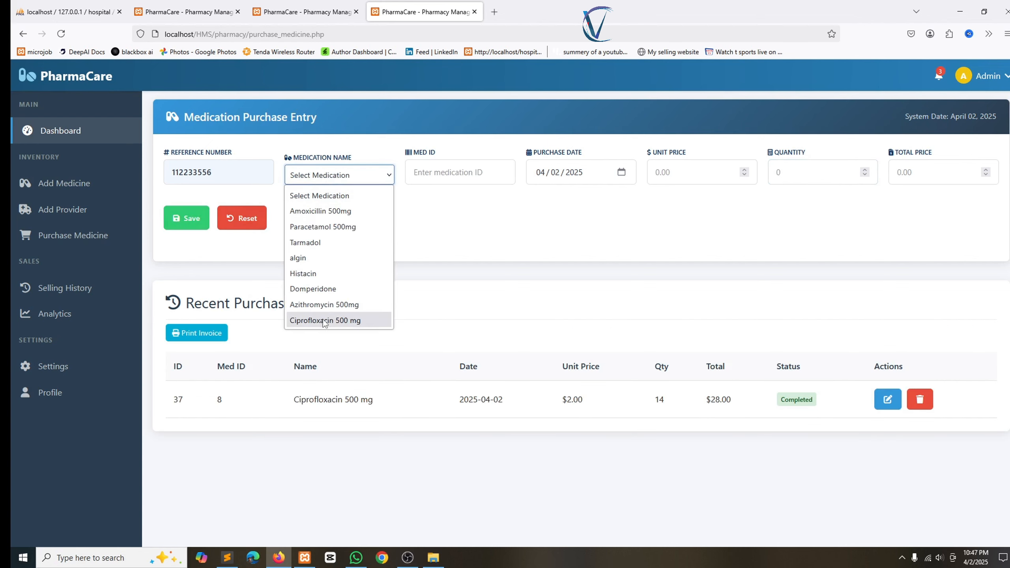
{"action": "left_click", "coordinate": [317, 289]}
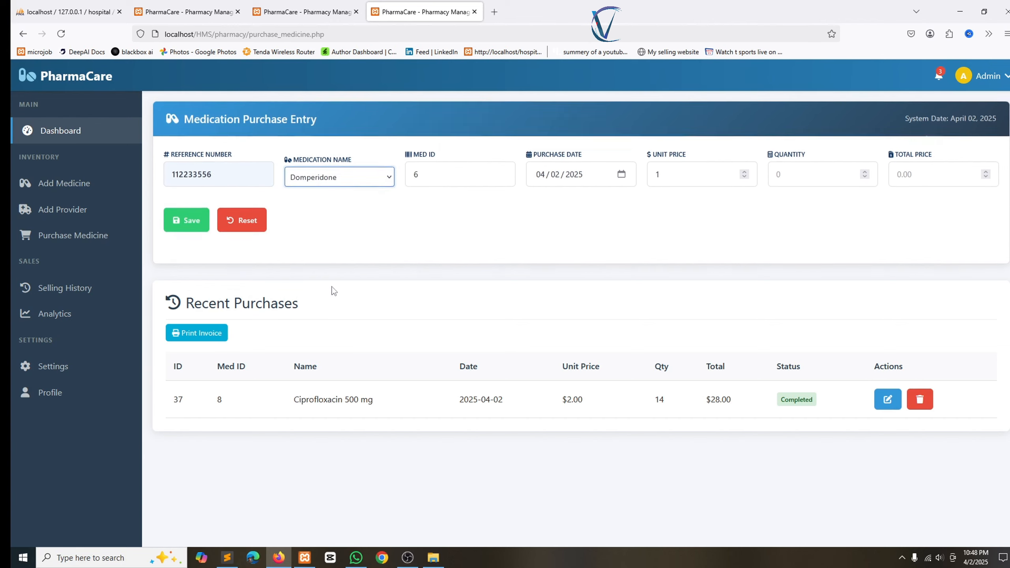
{"action": "left_click", "coordinate": [786, 174]}
{"action": "type", "text": "10"}
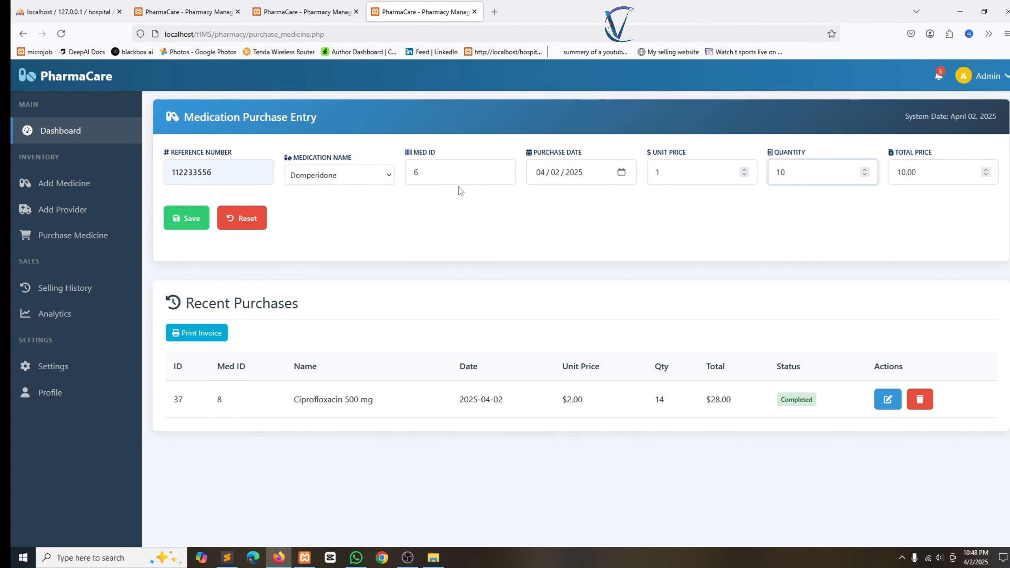
{"action": "left_click", "coordinate": [186, 218]}
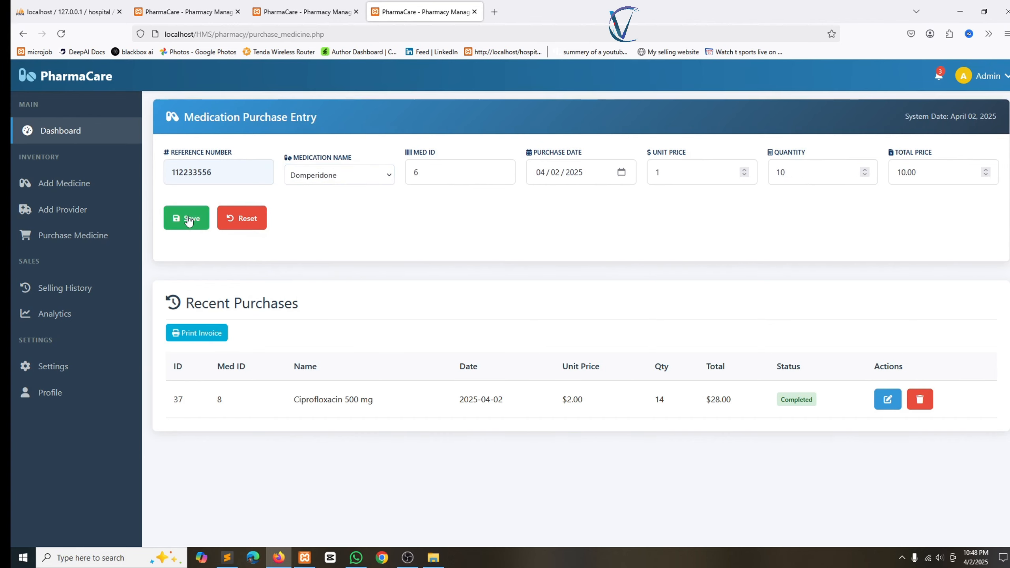
Save a purchase of 20 Histacin at $6.00 each.
{"action": "left_click", "coordinate": [330, 175]}
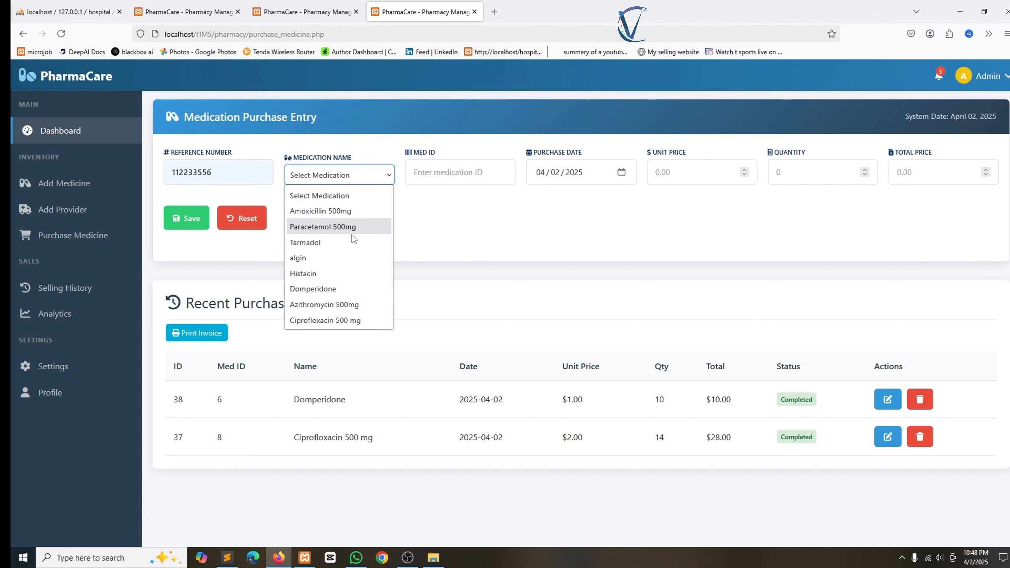
{"action": "left_click", "coordinate": [324, 273]}
{"action": "left_click", "coordinate": [781, 161]}
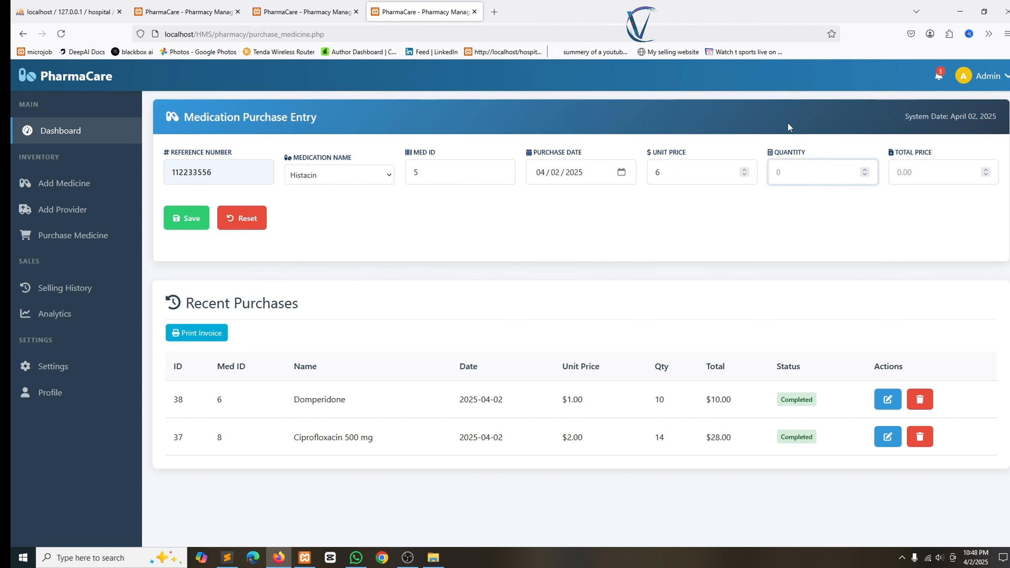
{"action": "type", "text": "20"}
{"action": "left_click", "coordinate": [195, 209]}
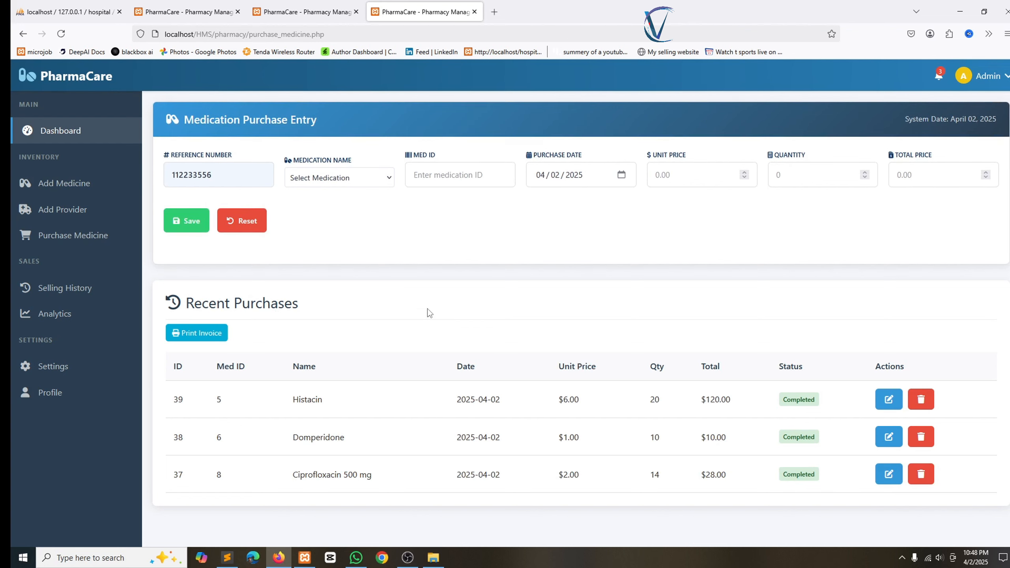
Print invoice INV-112233556: subtotal $158.00, total $189.60 with VAT and GST.
{"action": "left_click", "coordinate": [888, 399]}
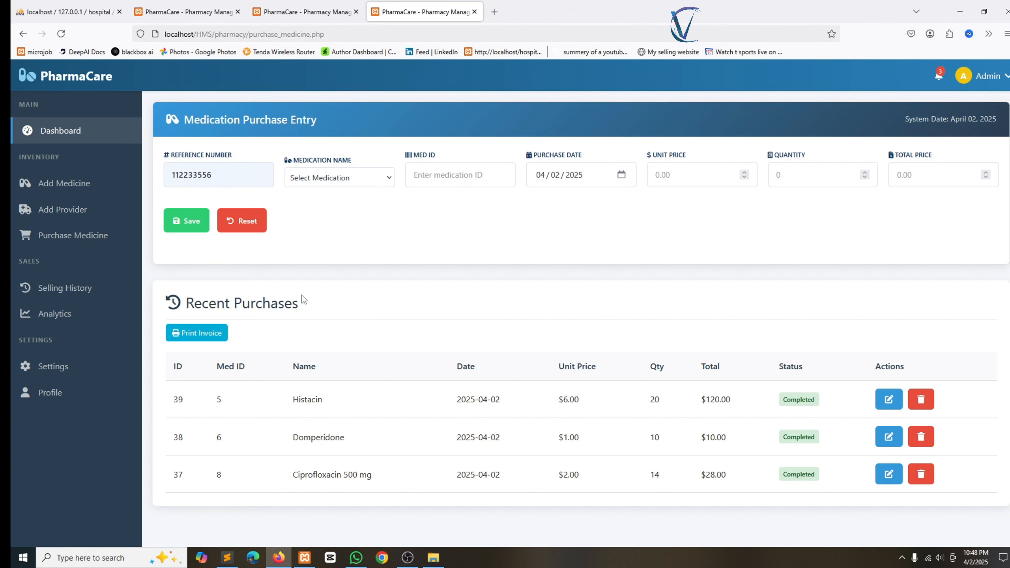
{"action": "left_click", "coordinate": [201, 334]}
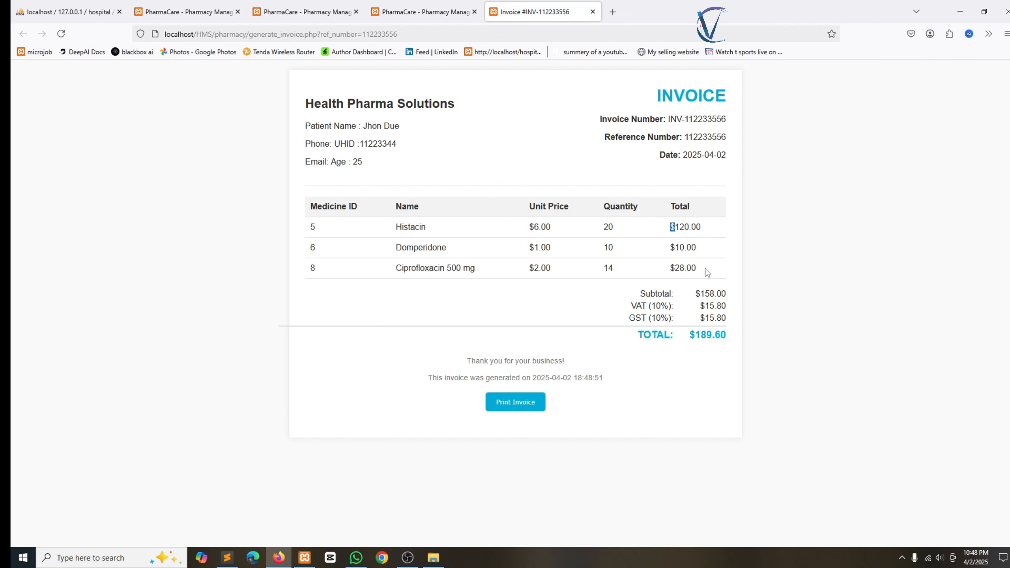
{"action": "left_click", "coordinate": [724, 316]}
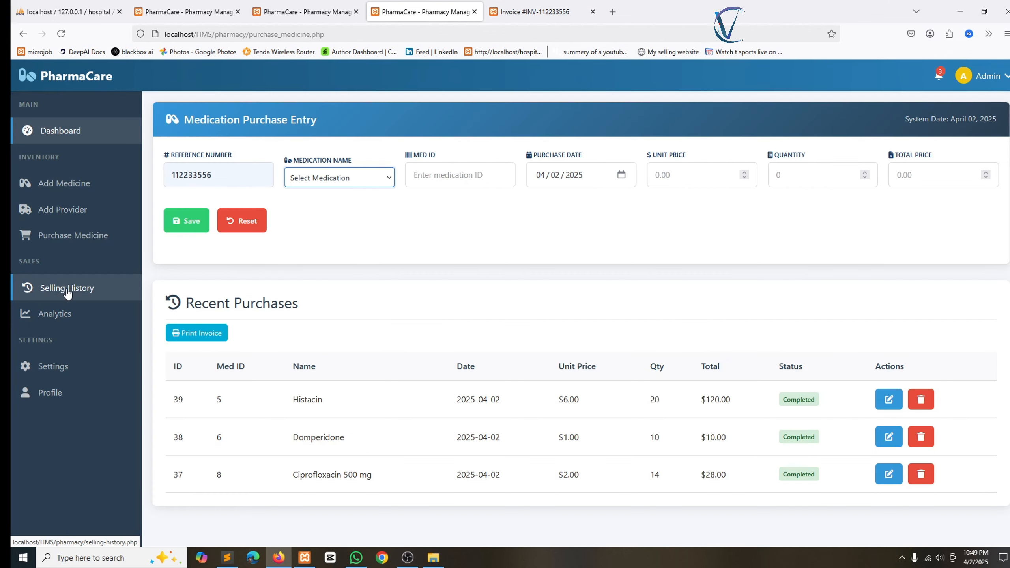
Open Selling History and review the 12 completed sales totalling $689.00.
{"action": "left_click", "coordinate": [67, 288]}
{"action": "scroll", "coordinate": [529, 270], "scroll_direction": "down", "scroll_amount": 5}
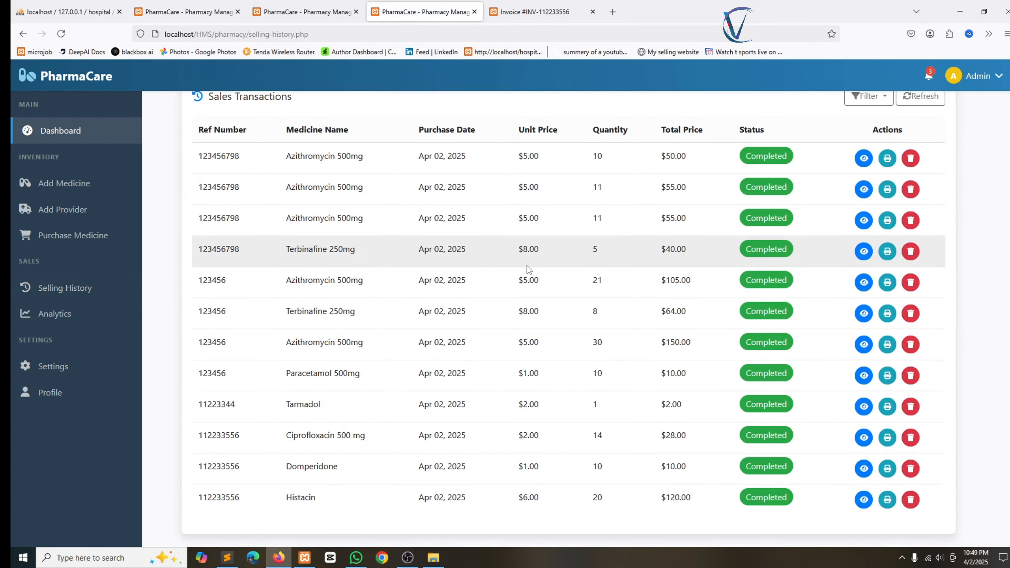
{"action": "scroll", "coordinate": [469, 242], "scroll_direction": "up", "scroll_amount": 5}
{"action": "triple_click", "coordinate": [286, 329]}
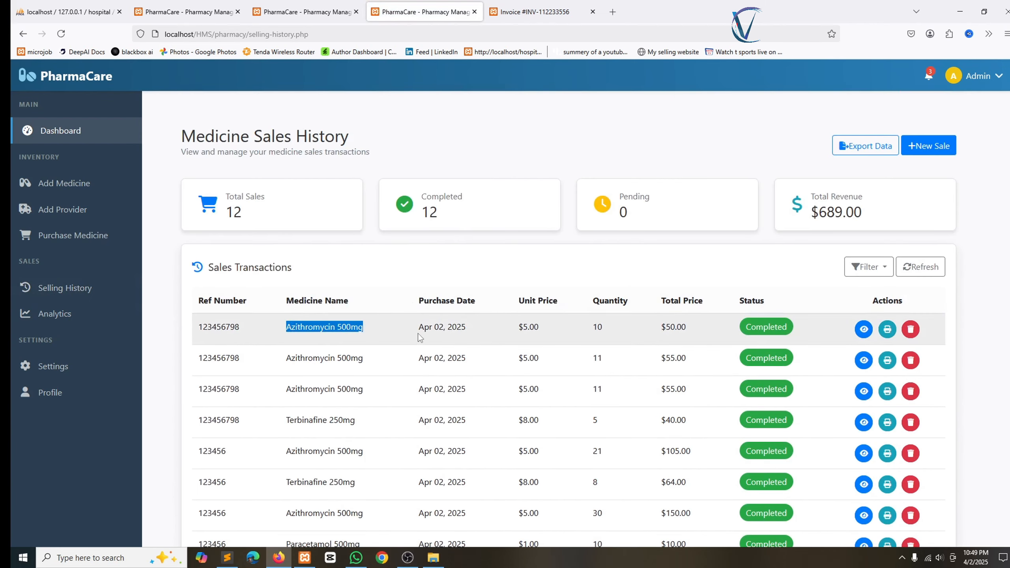
{"action": "left_click_drag", "start_coordinate": [308, 353], "coordinate": [465, 360]}
{"action": "left_click", "coordinate": [619, 388]}
{"action": "scroll", "coordinate": [619, 388], "scroll_direction": "down", "scroll_amount": 3}
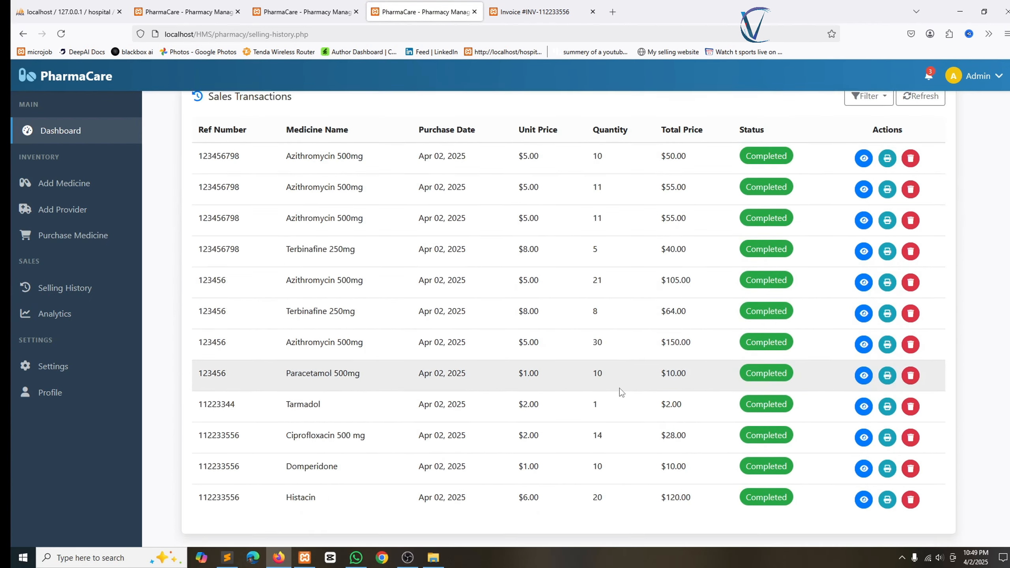
{"action": "scroll", "coordinate": [621, 389], "scroll_direction": "up", "scroll_amount": 3}
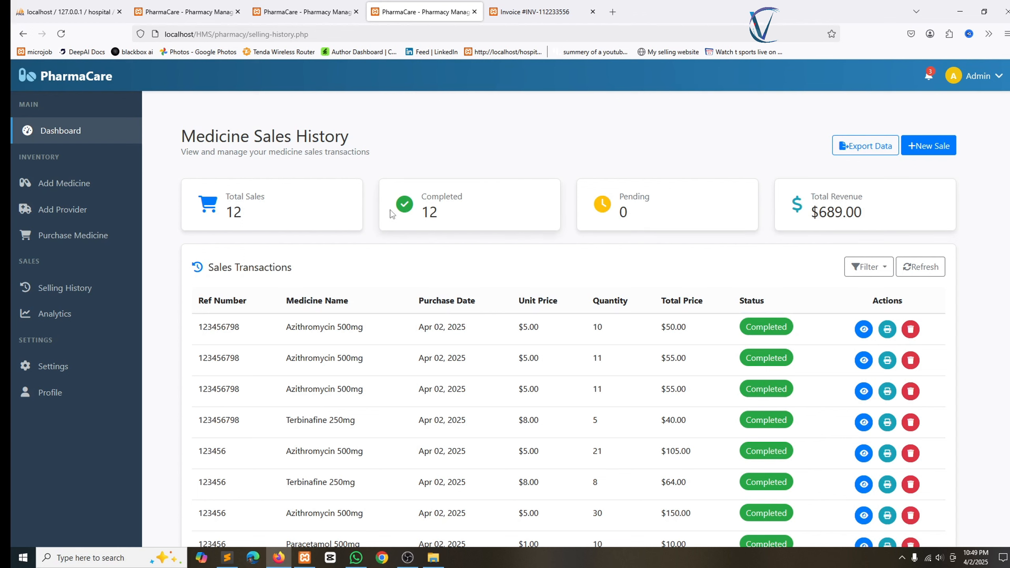
{"action": "left_click_drag", "start_coordinate": [421, 196], "coordinate": [457, 235]}
{"action": "left_click", "coordinate": [377, 236]}
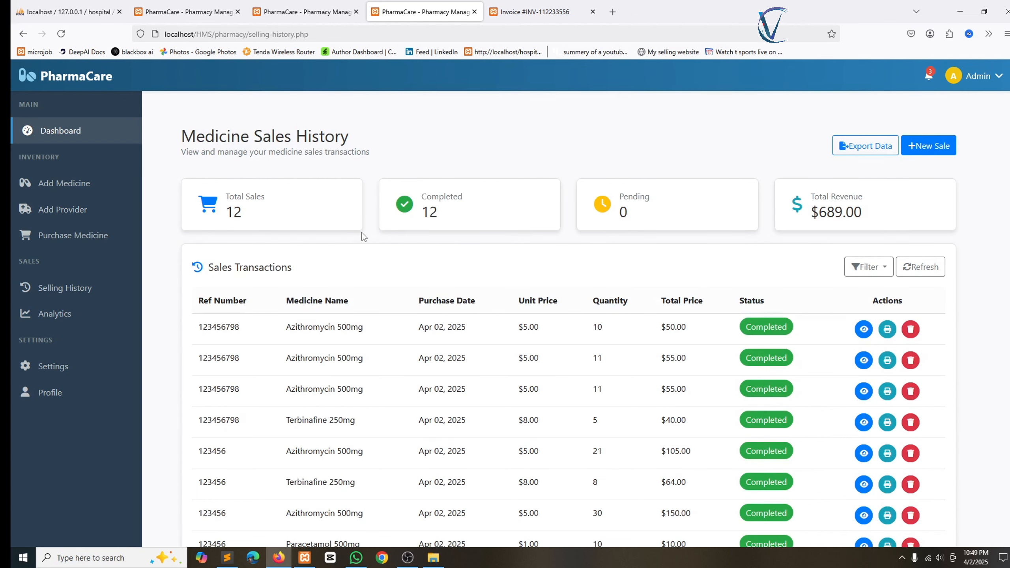
Open Analytics and scroll through Top Selling Medicines and Expiring Soon.
{"action": "left_click", "coordinate": [62, 317]}
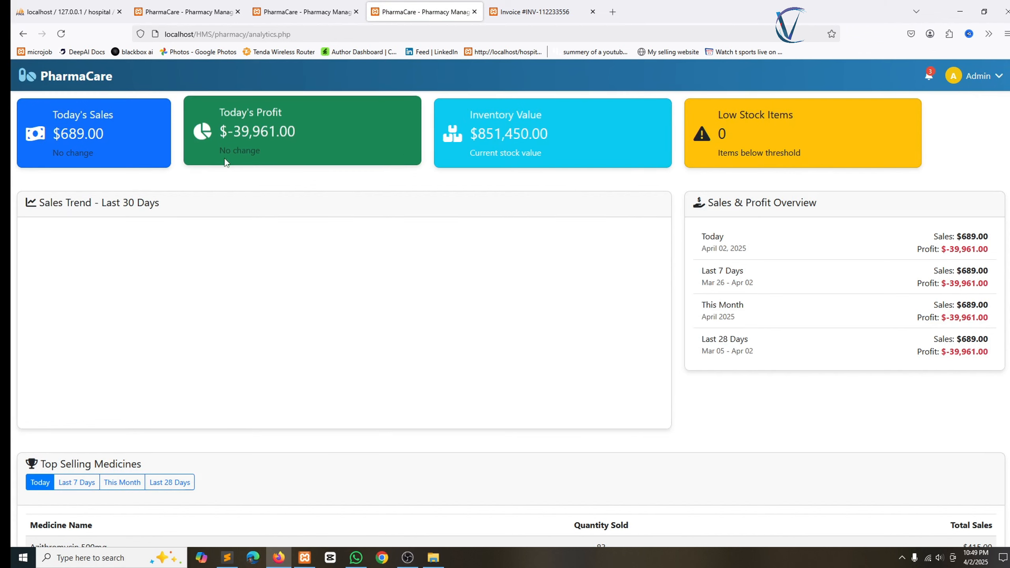
{"action": "scroll", "coordinate": [401, 147], "scroll_direction": "down", "scroll_amount": 8}
{"action": "scroll", "coordinate": [402, 169], "scroll_direction": "up", "scroll_amount": 8}
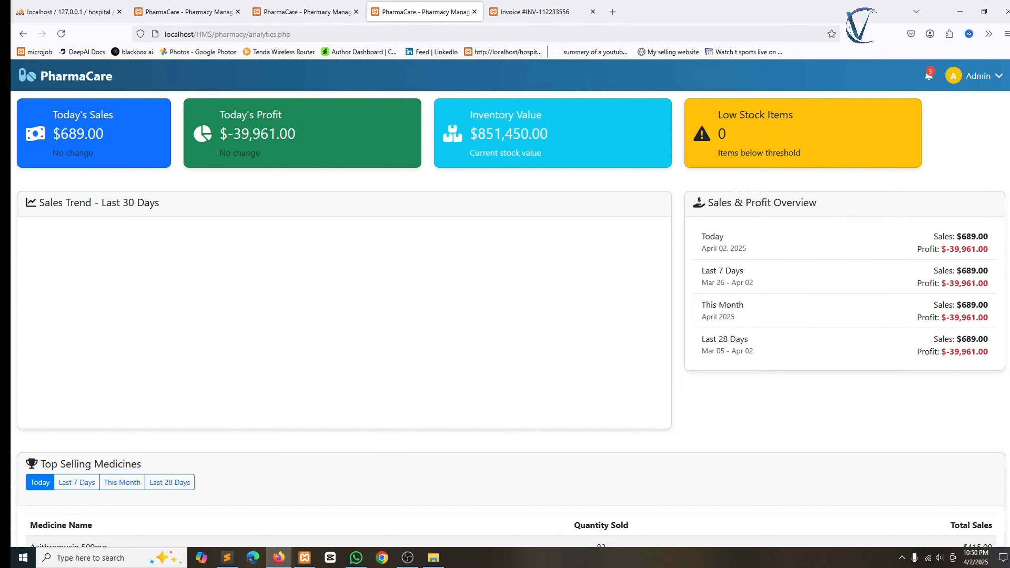
{"action": "scroll", "coordinate": [83, 224], "scroll_direction": "down", "scroll_amount": 7}
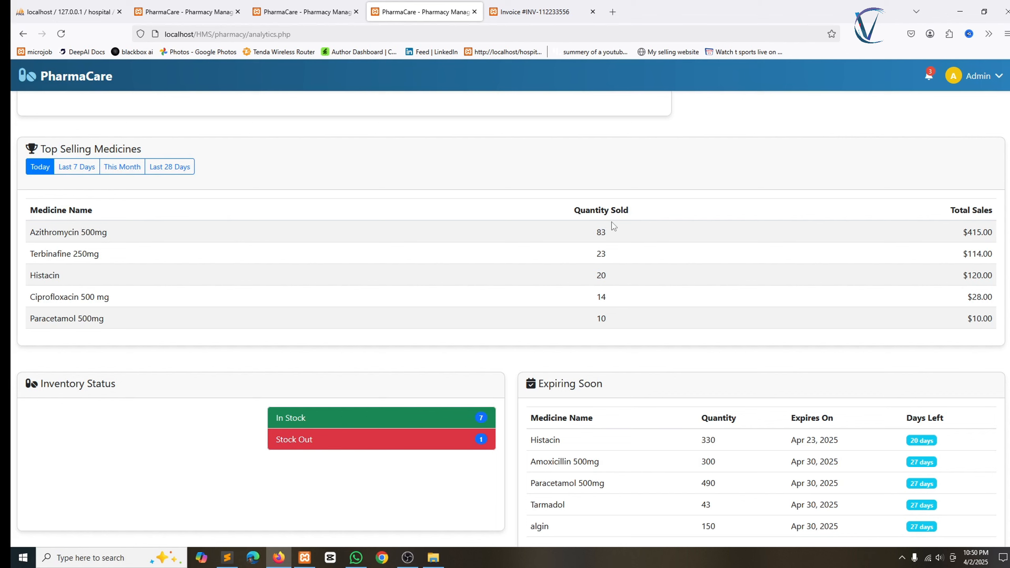
{"action": "scroll", "coordinate": [190, 255], "scroll_direction": "down", "scroll_amount": 1}
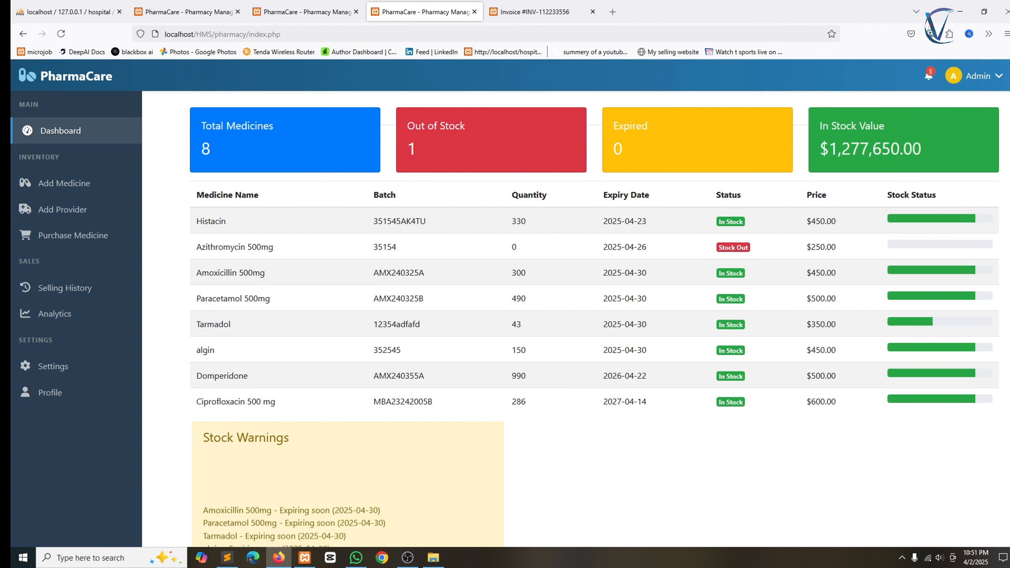
Cycle through the purchase entry, invoice and dashboard tabs to reach the analytics page showing $519.00 sales.
{"action": "scroll", "coordinate": [766, 230], "scroll_direction": "down", "scroll_amount": 1}
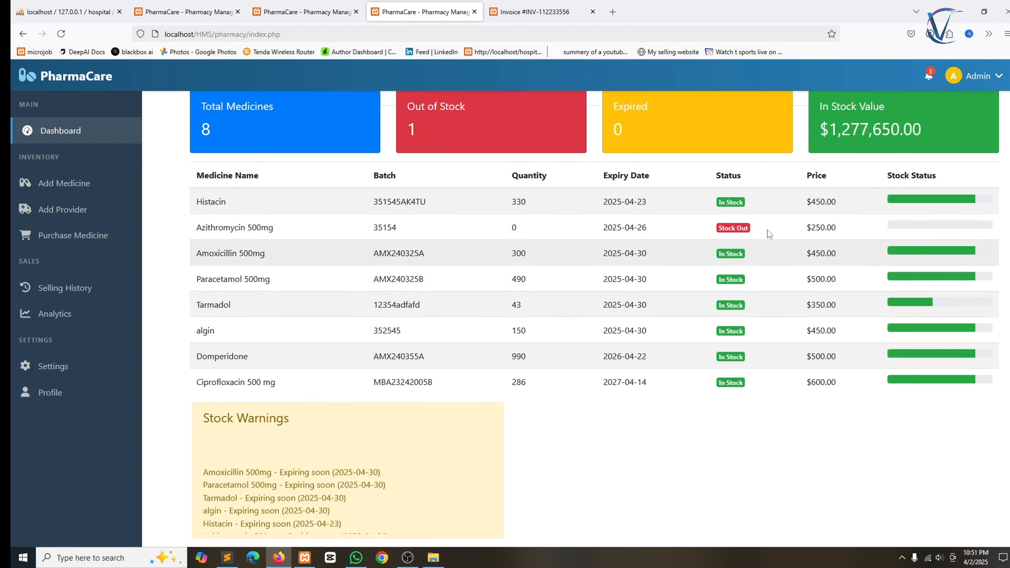
{"action": "left_click", "coordinate": [306, 11]}
{"action": "left_click", "coordinate": [535, 11]}
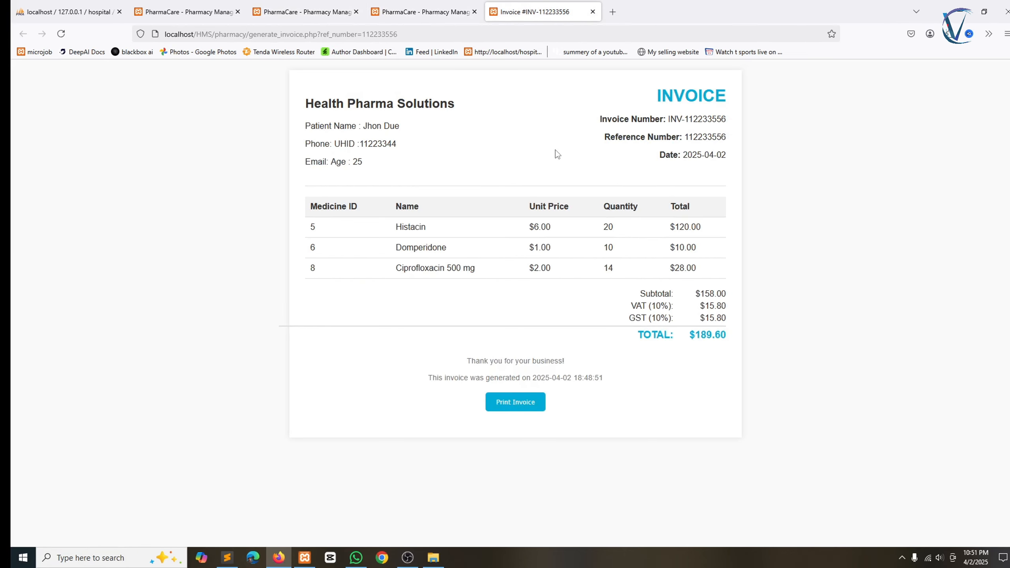
{"action": "left_click", "coordinate": [424, 12]}
{"action": "left_click", "coordinate": [299, 12]}
{"action": "left_click", "coordinate": [187, 11]}
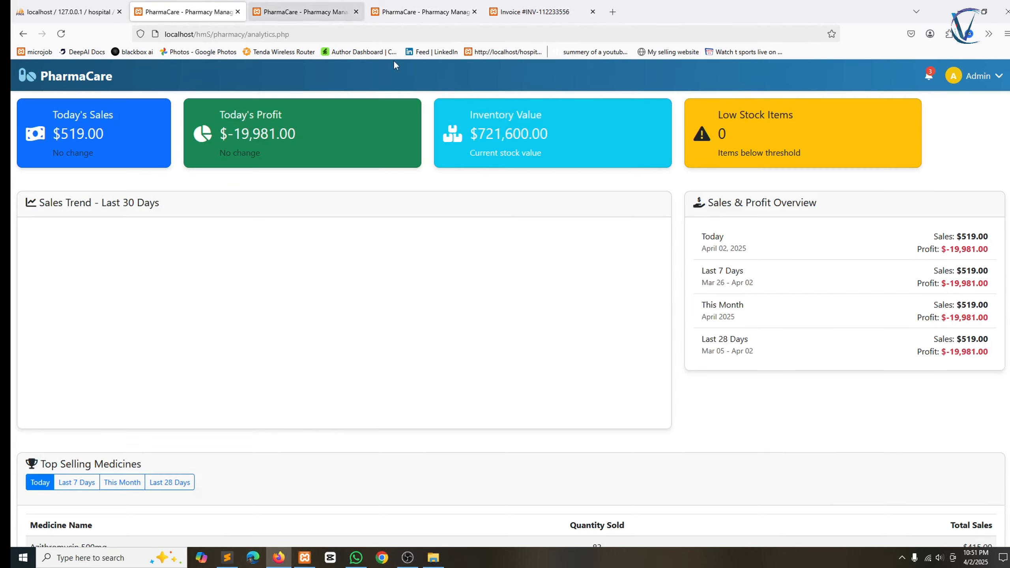